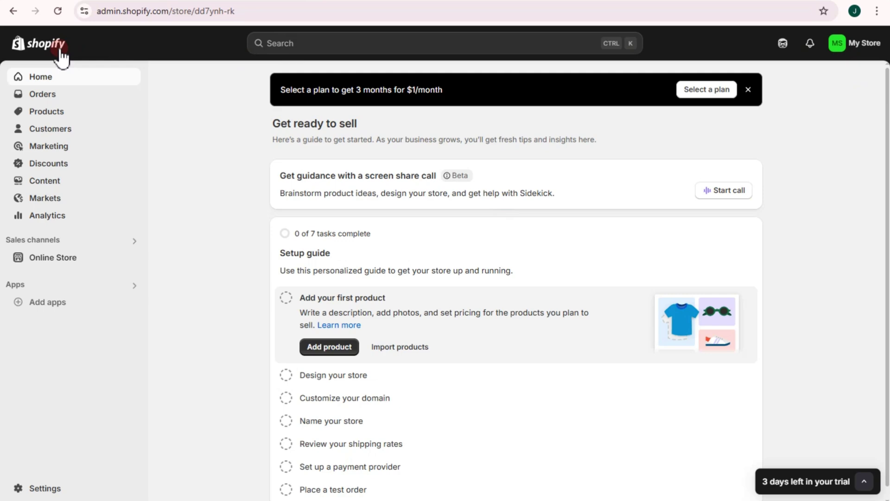
- Go from the Add apps 'Picked for you' recommendations to the Shopify App Store
{"action": "left_click", "coordinate": [62, 301]}
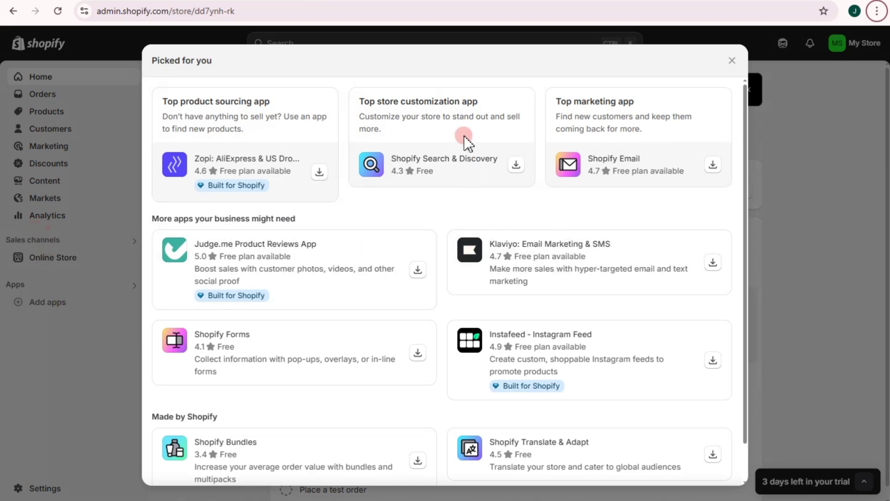
{"action": "scroll", "coordinate": [478, 377], "scroll_direction": "down", "scroll_amount": 1}
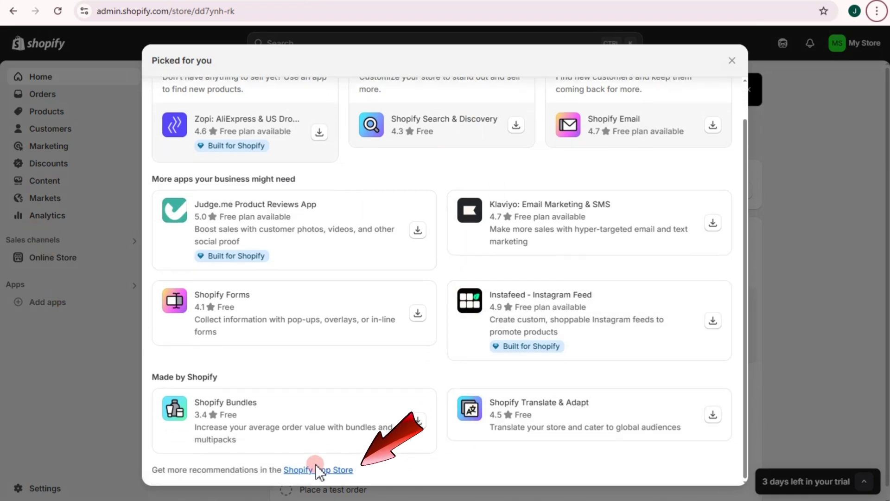
{"action": "left_click", "coordinate": [303, 470]}
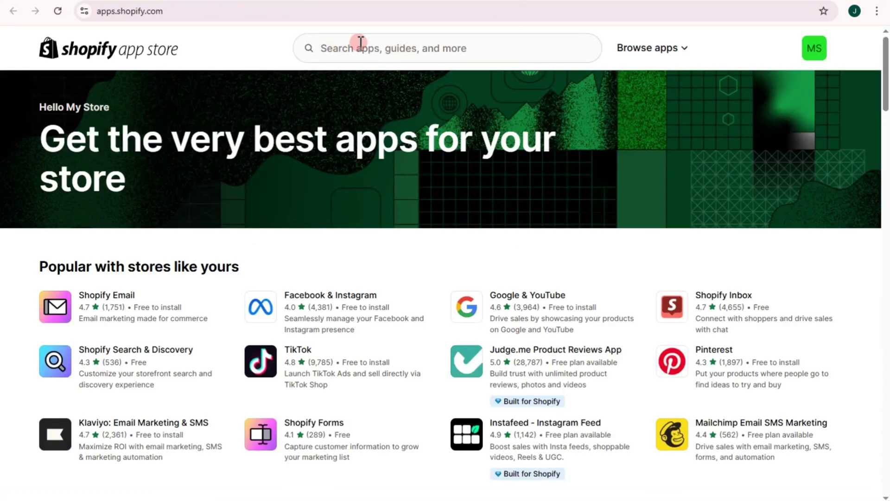
- Search the Shopify App Store for 'facebook' apps
{"action": "left_click", "coordinate": [417, 49]}
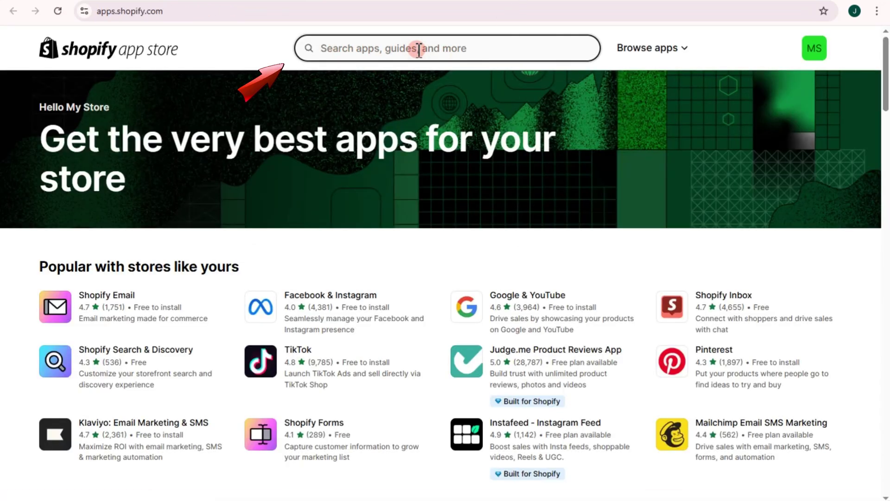
{"action": "type", "text": "facebo"}
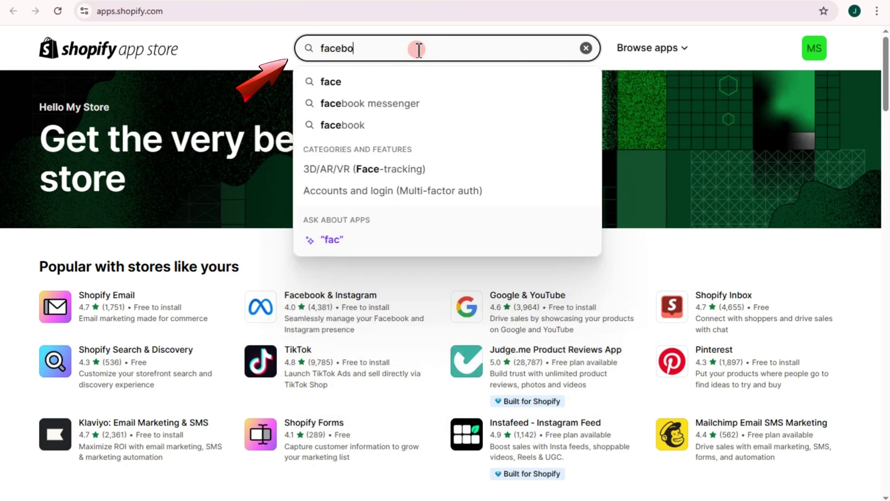
{"action": "type", "text": "ok"}
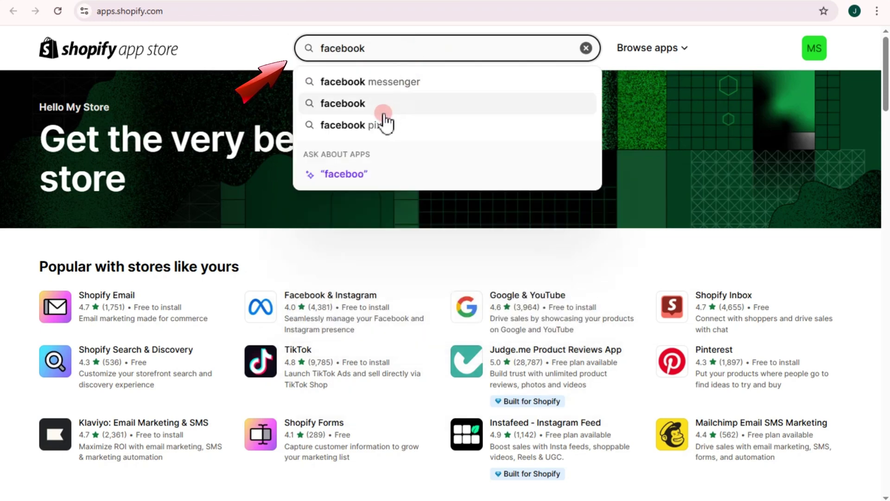
{"action": "left_click", "coordinate": [368, 103]}
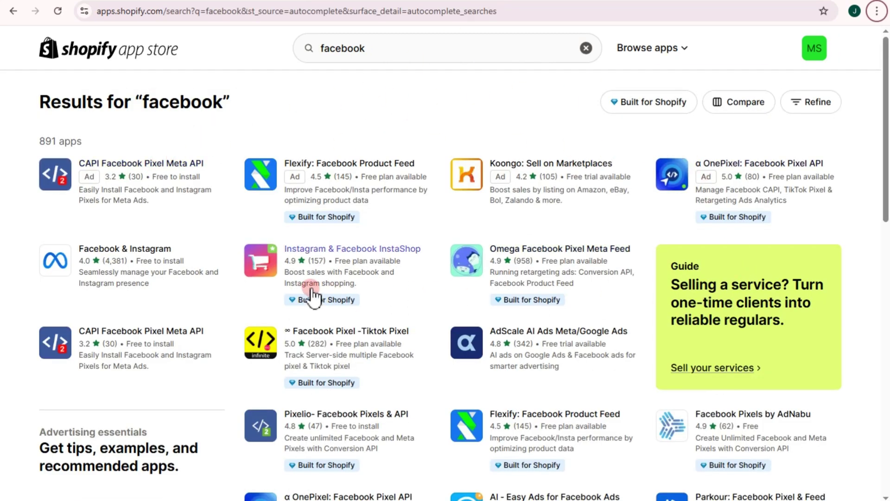
- Open Meta's Facebook & Instagram app page and start installing it
{"action": "left_click", "coordinate": [112, 251]}
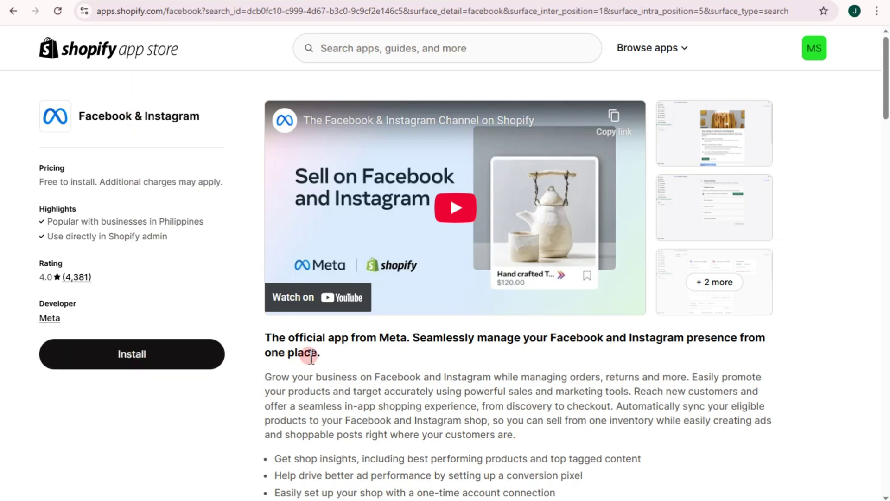
{"action": "scroll", "coordinate": [352, 350], "scroll_direction": "down", "scroll_amount": 10}
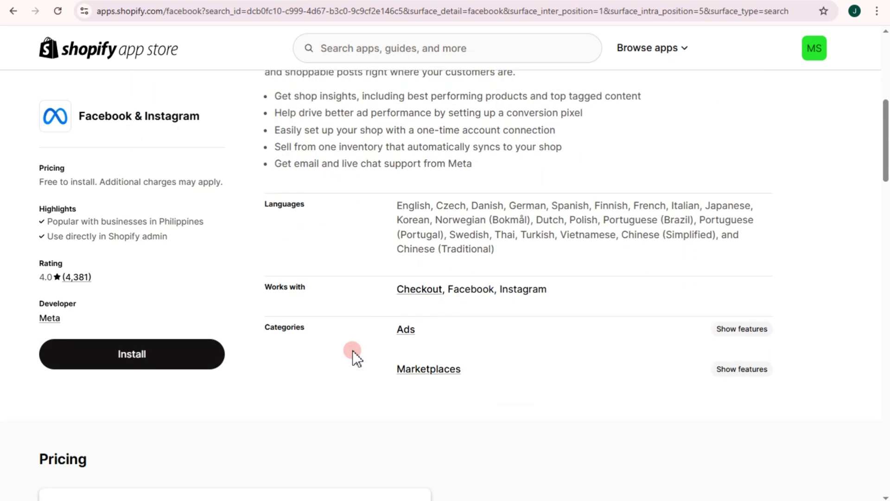
{"action": "scroll", "coordinate": [352, 350], "scroll_direction": "up", "scroll_amount": 6}
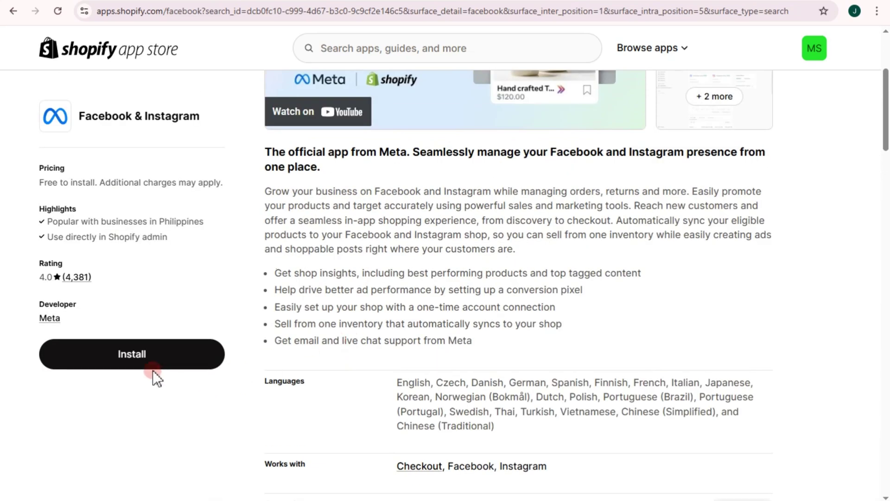
{"action": "left_click", "coordinate": [137, 364]}
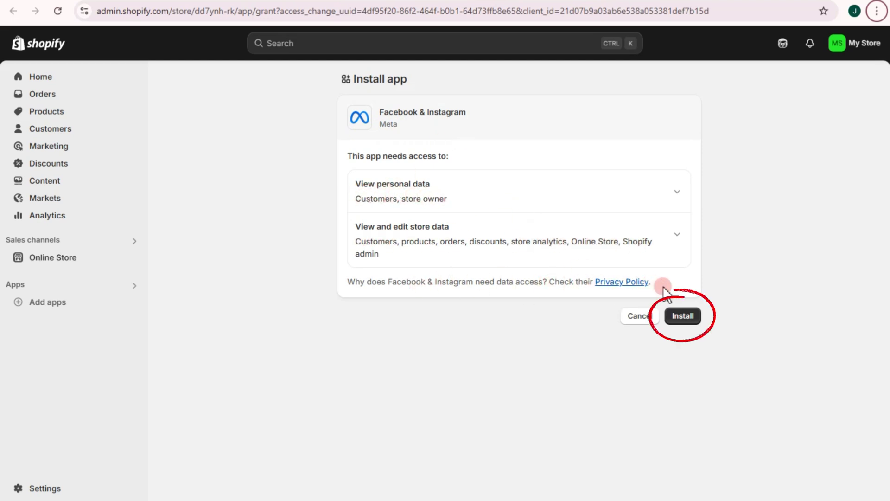
- Grant access to install Facebook & Instagram, then begin connecting a Facebook account
{"action": "left_click", "coordinate": [678, 317]}
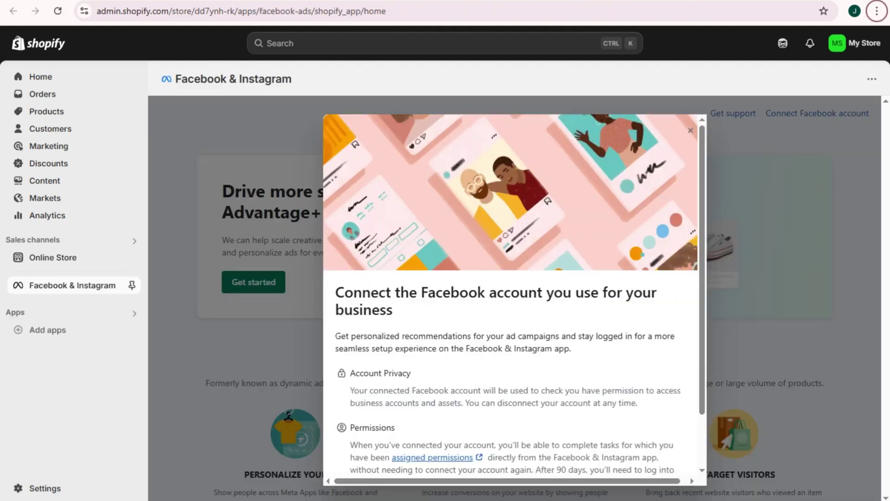
{"action": "scroll", "coordinate": [529, 360], "scroll_direction": "down", "scroll_amount": 3}
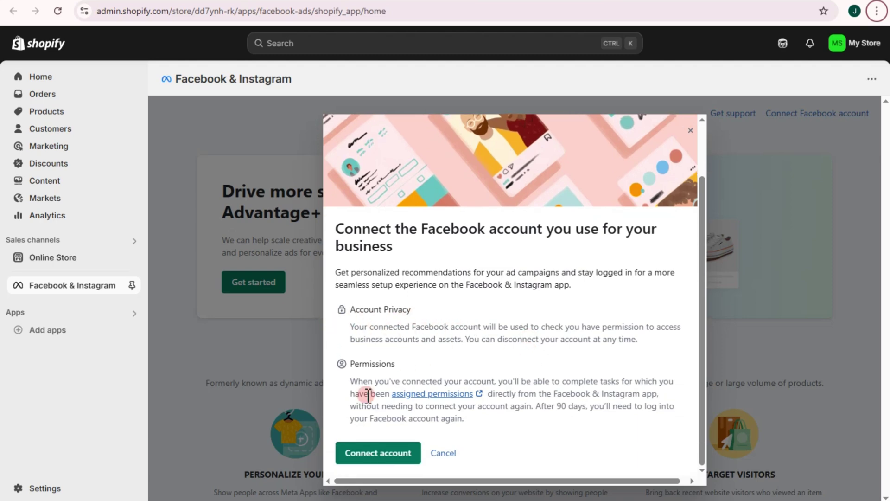
{"action": "left_click", "coordinate": [385, 458]}
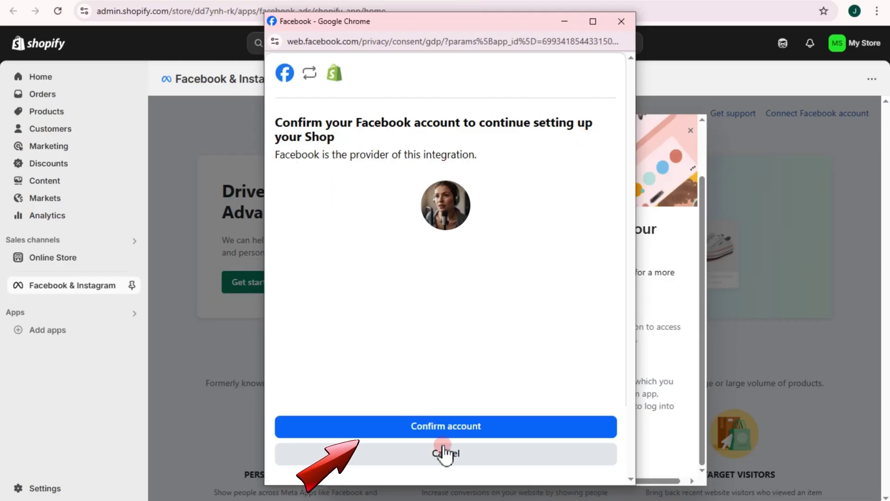
- Confirm the Facebook account and allow sharing business assets with Shopify
{"action": "left_click", "coordinate": [447, 426]}
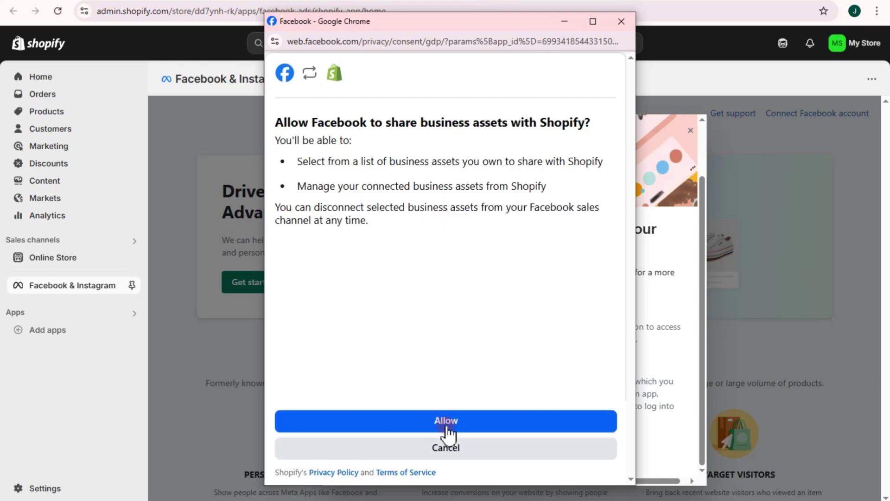
{"action": "triple_click", "coordinate": [325, 186]}
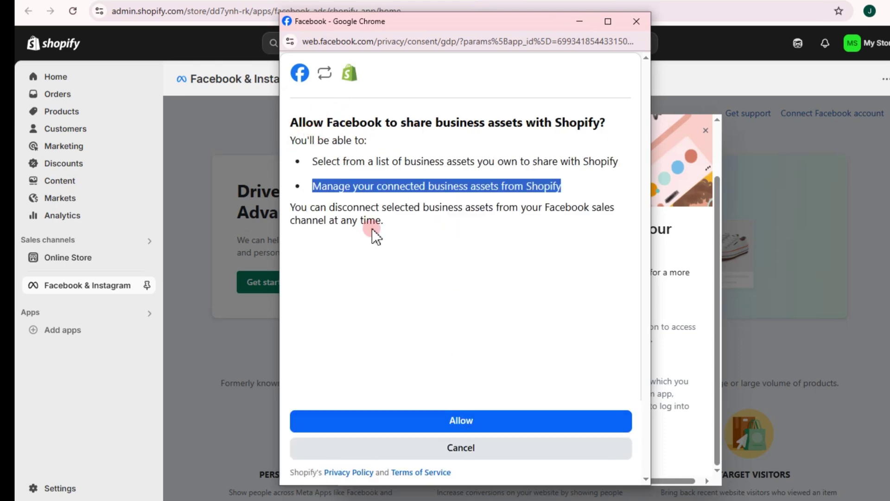
{"action": "left_click", "coordinate": [468, 423]}
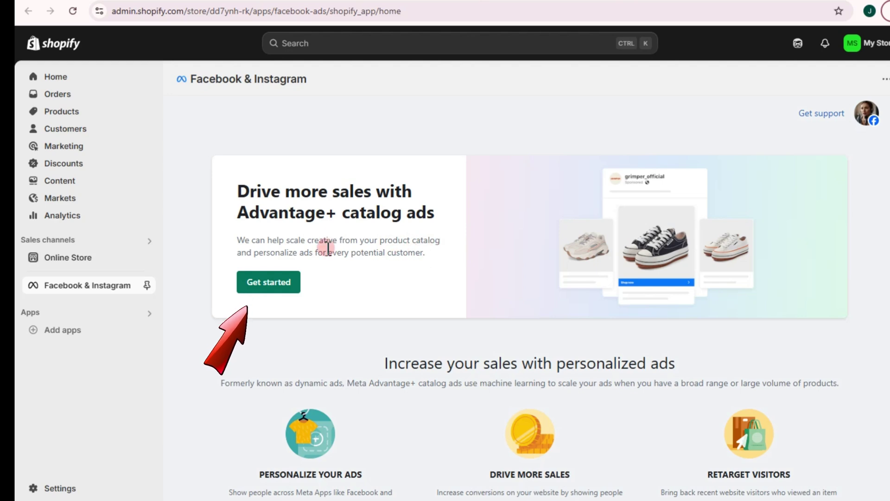
- Start the Advantage+ catalog ads setup from its Get started card
{"action": "left_click", "coordinate": [263, 284]}
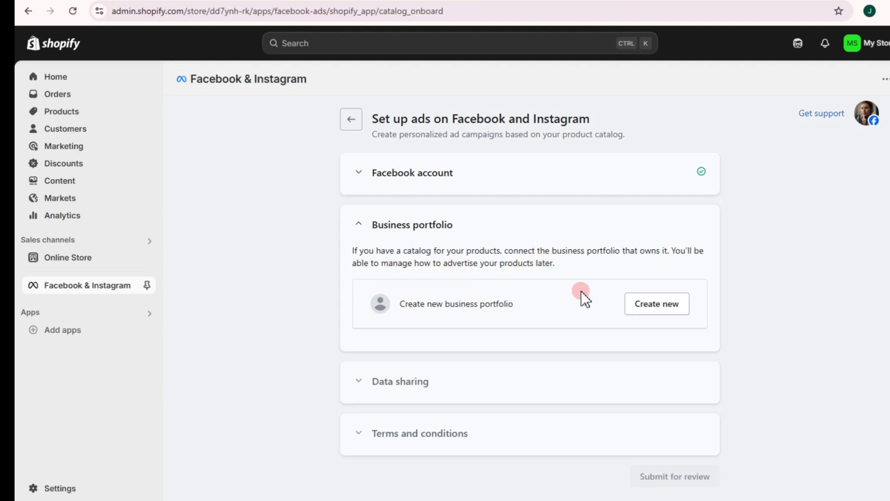
- Create a new business portfolio and compare Conservative, Enhanced and Maximum data sharing
{"action": "left_click", "coordinate": [664, 306]}
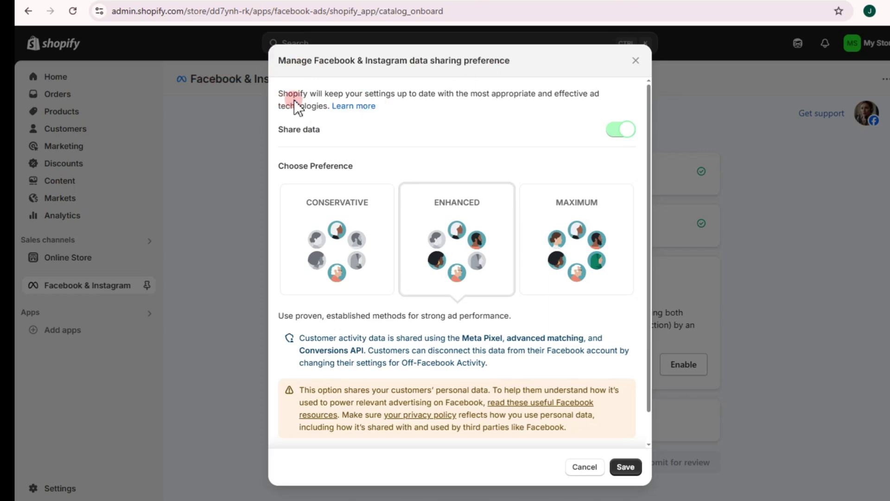
{"action": "left_click", "coordinate": [327, 235]}
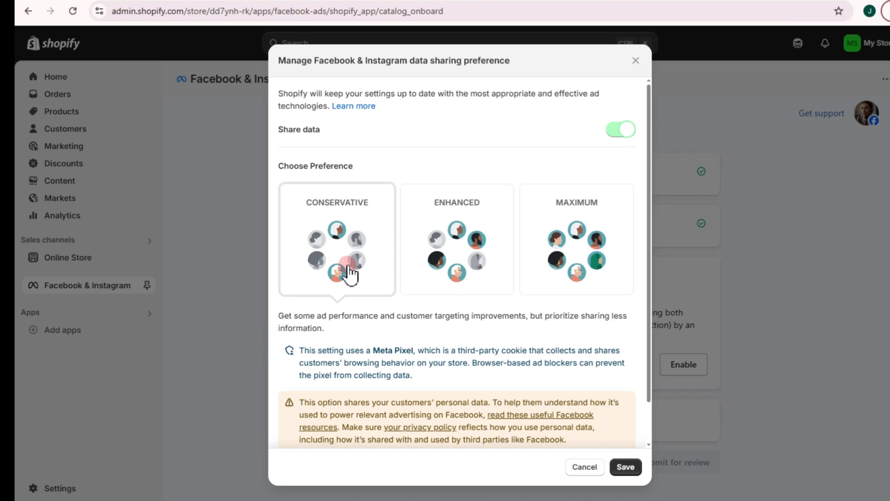
{"action": "left_click", "coordinate": [432, 264]}
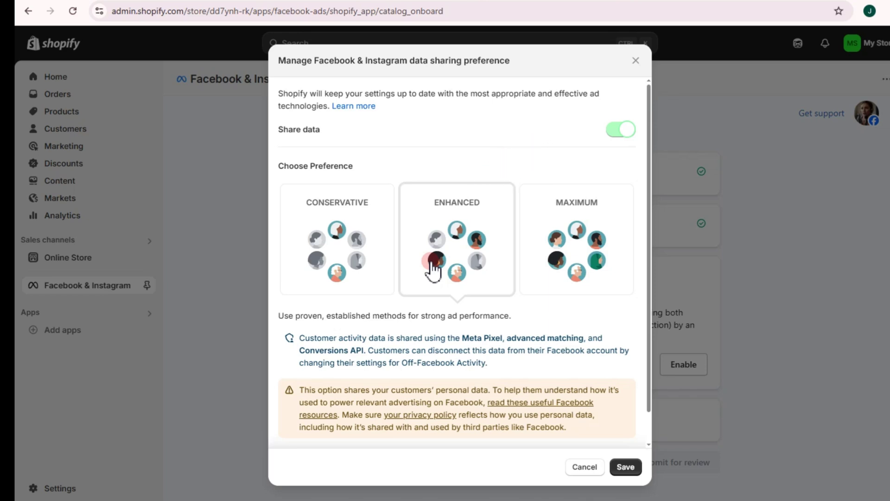
{"action": "left_click", "coordinate": [548, 267]}
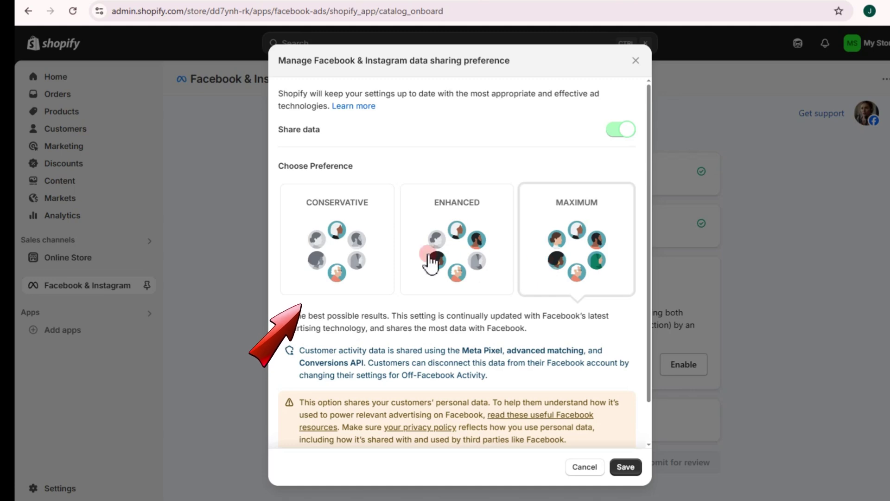
{"action": "left_click", "coordinate": [355, 264]}
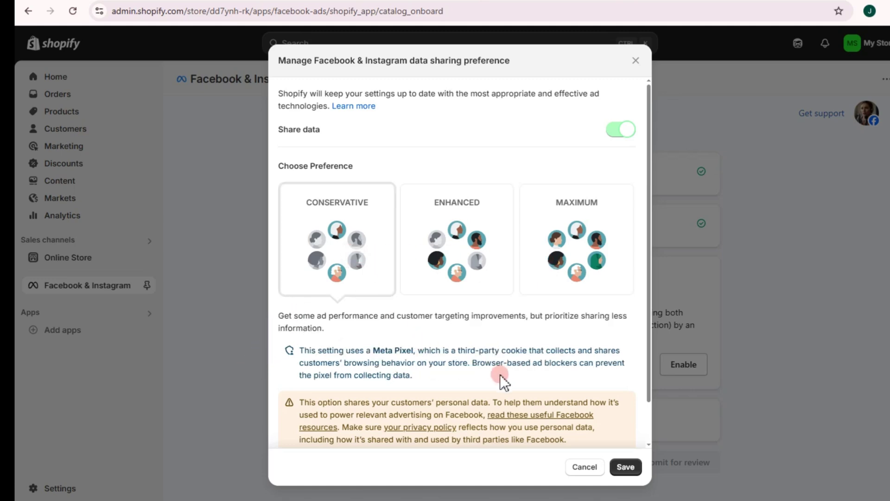
- Review the Conservative option's shared-data details and save it as the preference
{"action": "scroll", "coordinate": [499, 374], "scroll_direction": "down", "scroll_amount": 1}
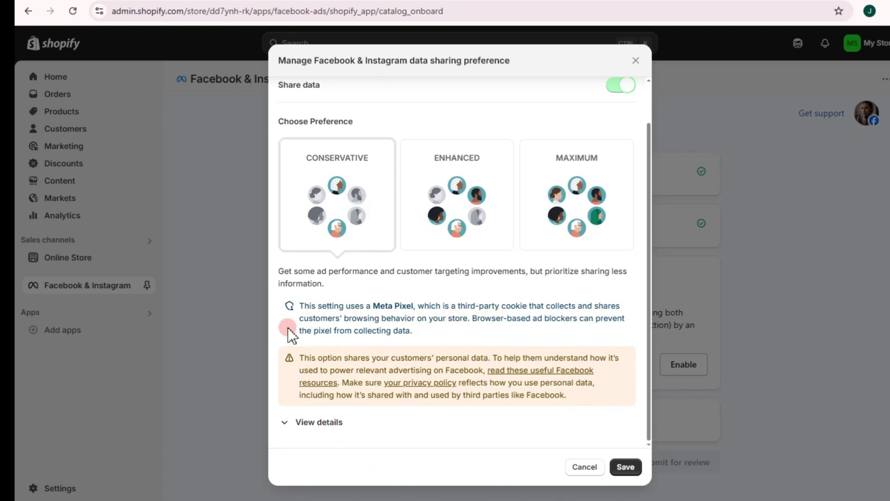
{"action": "left_click", "coordinate": [320, 423]}
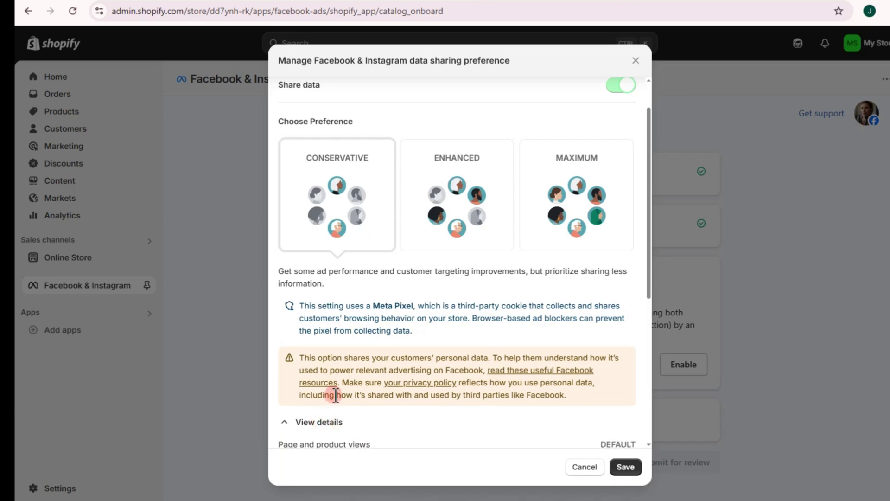
{"action": "scroll", "coordinate": [370, 407], "scroll_direction": "down", "scroll_amount": 1}
{"action": "scroll", "coordinate": [370, 407], "scroll_direction": "down", "scroll_amount": 4}
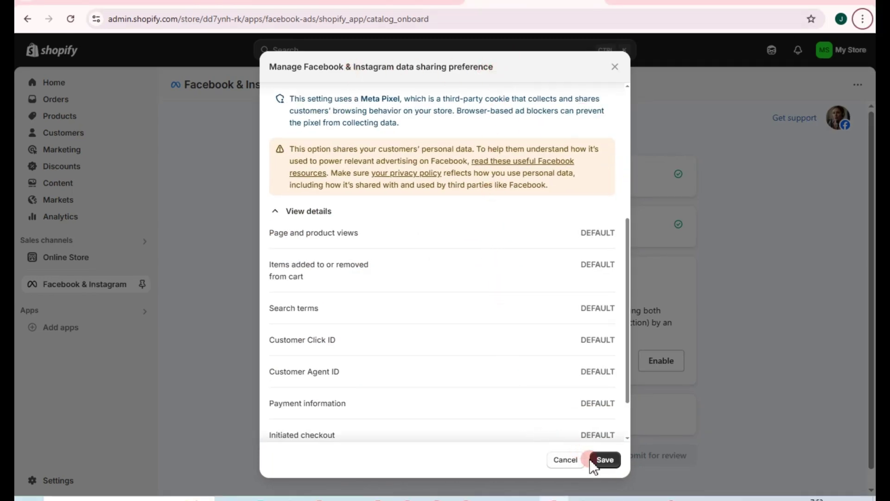
{"action": "left_click", "coordinate": [603, 464]}
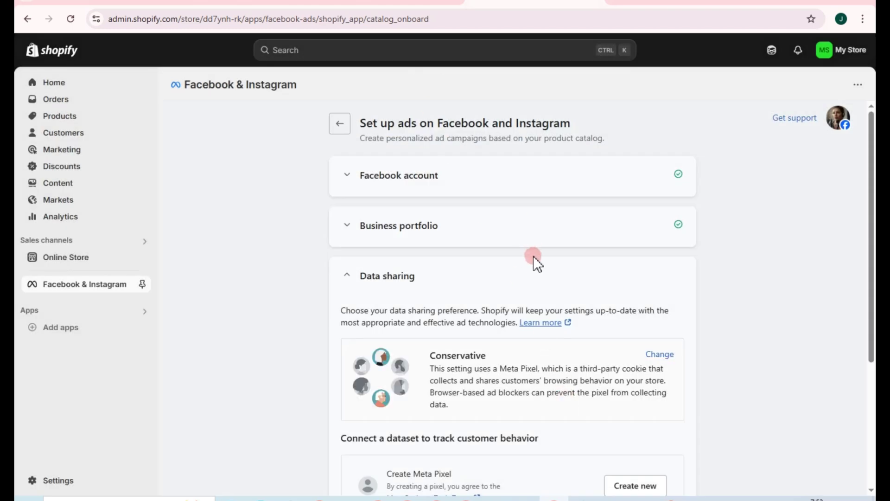
- Accept Meta's Product Catalog and Business Tools terms at the bottom of the setup page
{"action": "scroll", "coordinate": [552, 306], "scroll_direction": "down", "scroll_amount": 1}
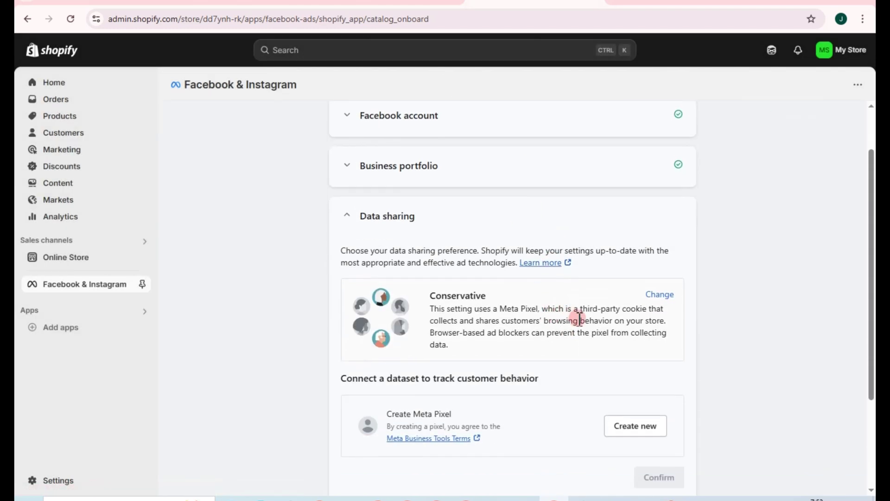
{"action": "scroll", "coordinate": [556, 309], "scroll_direction": "down", "scroll_amount": 2}
{"action": "scroll", "coordinate": [537, 306], "scroll_direction": "down", "scroll_amount": 1}
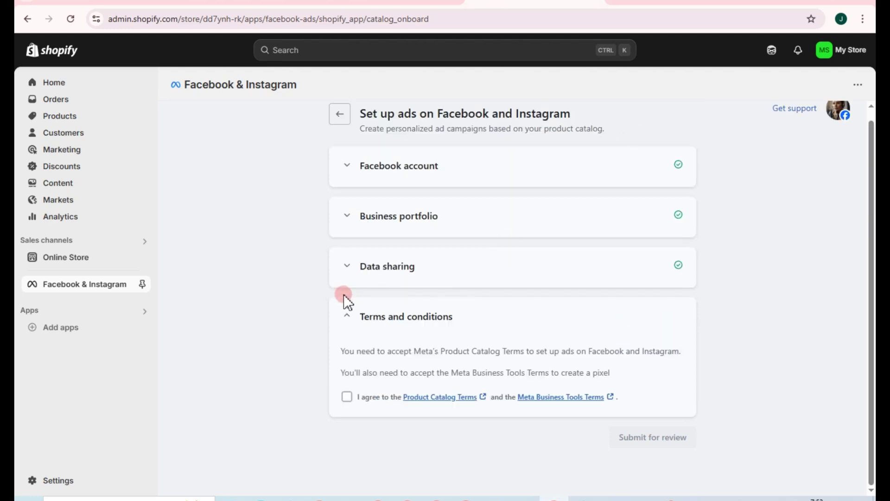
{"action": "left_click", "coordinate": [348, 398]}
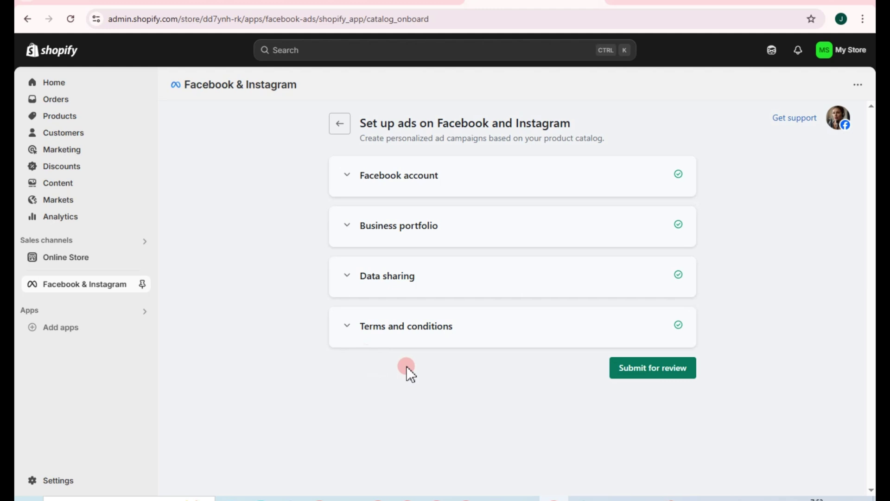
{"action": "left_click", "coordinate": [638, 373]}
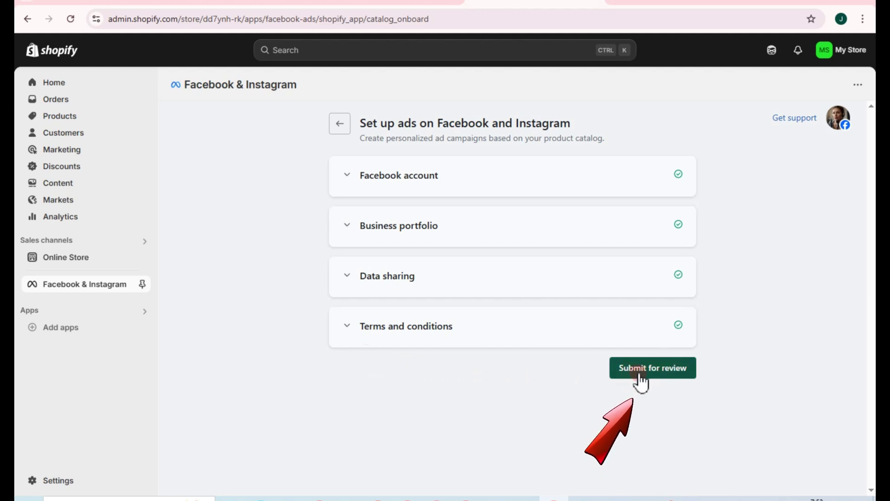
- Submit the Facebook and Instagram ad setup for review, then go to Products
{"action": "left_click", "coordinate": [641, 374]}
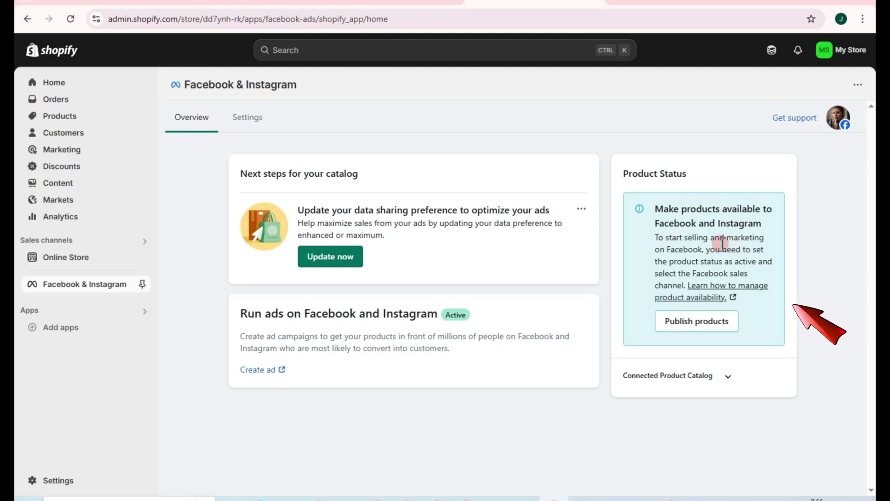
{"action": "left_click_drag", "start_coordinate": [669, 256], "coordinate": [737, 291]}
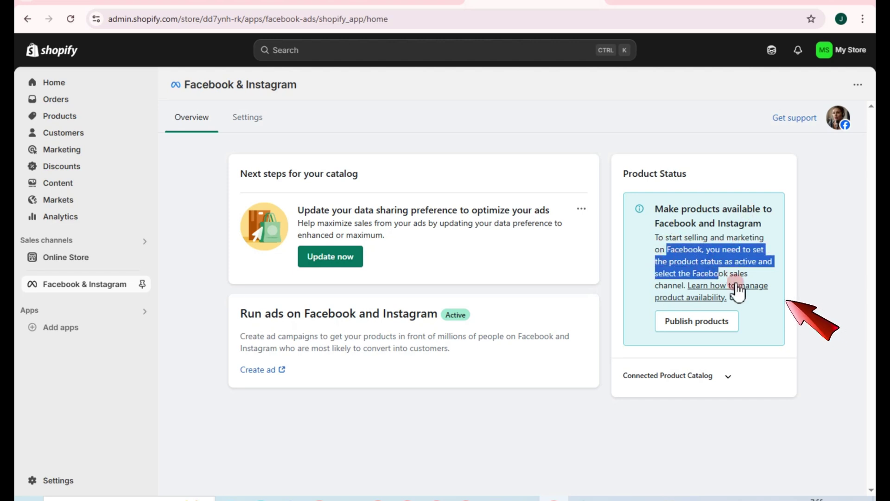
{"action": "left_click", "coordinate": [703, 269]}
{"action": "left_click_drag", "start_coordinate": [671, 257], "coordinate": [735, 278]}
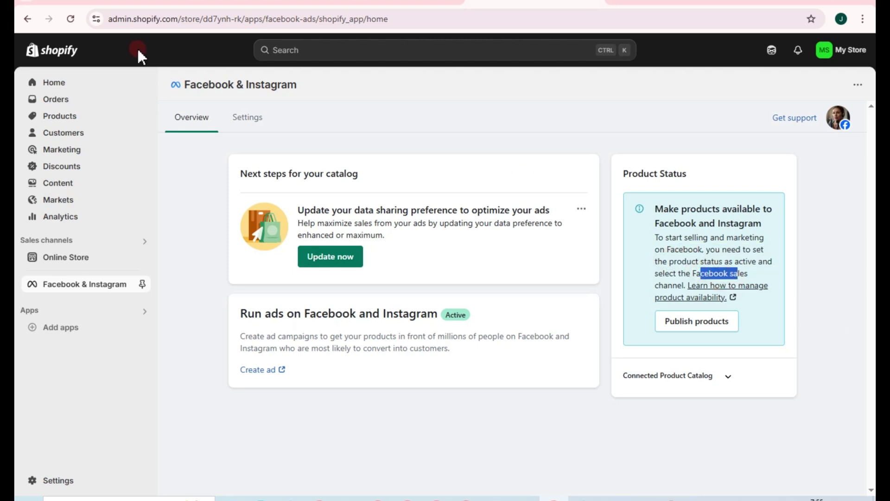
{"action": "left_click", "coordinate": [56, 116]}
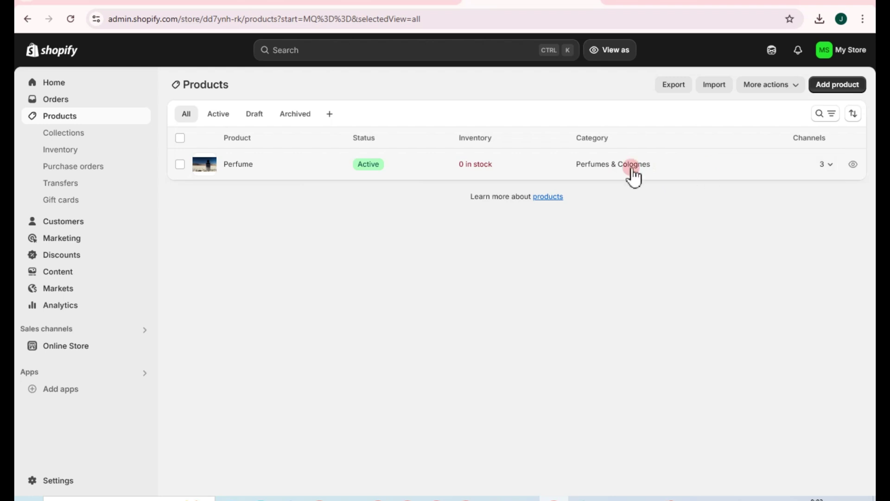
- Publish the Perfume product to Online Store, Point of Sale and Facebook & Instagram
{"action": "left_click", "coordinate": [256, 168]}
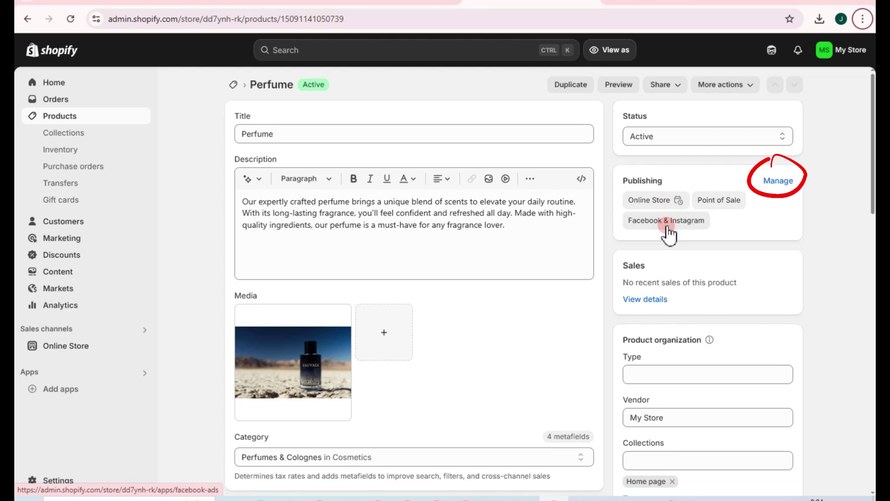
{"action": "left_click", "coordinate": [775, 182]}
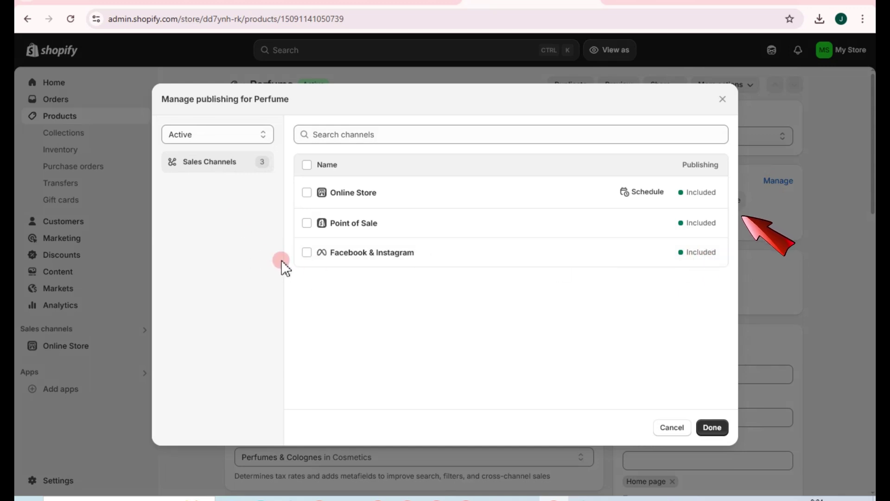
{"action": "left_click", "coordinate": [308, 193]}
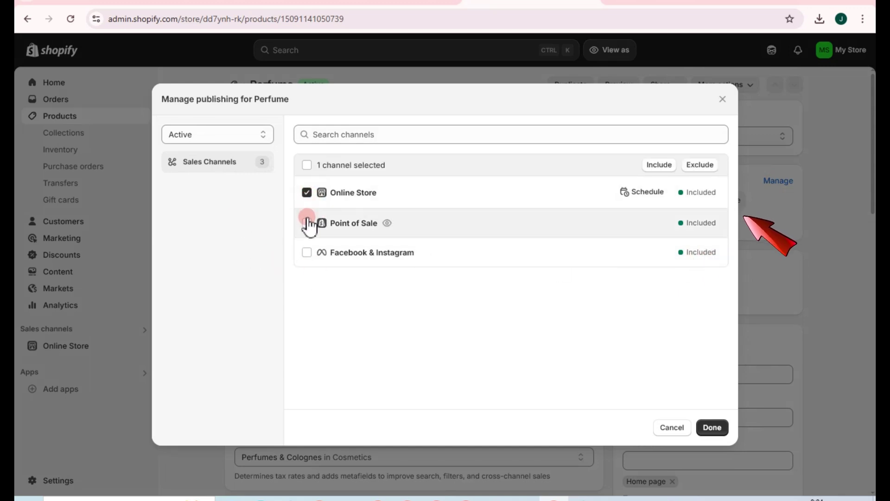
{"action": "left_click", "coordinate": [307, 222]}
{"action": "left_click", "coordinate": [307, 252]}
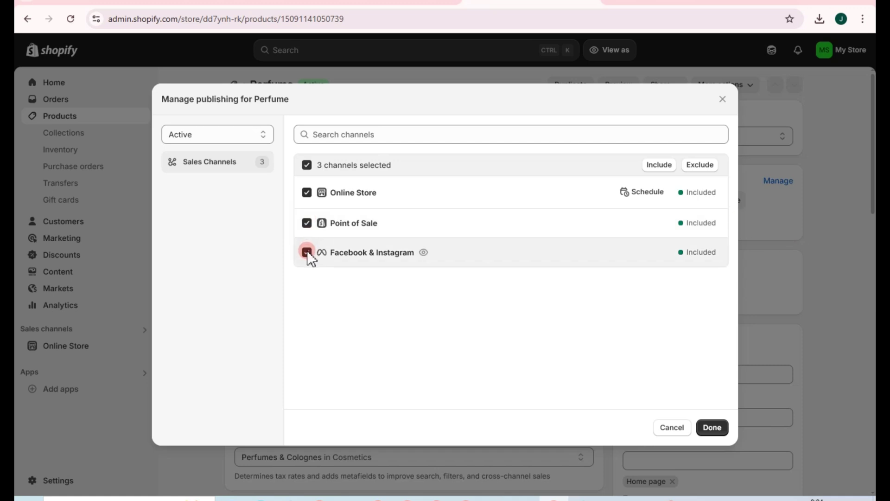
{"action": "left_click", "coordinate": [355, 255]}
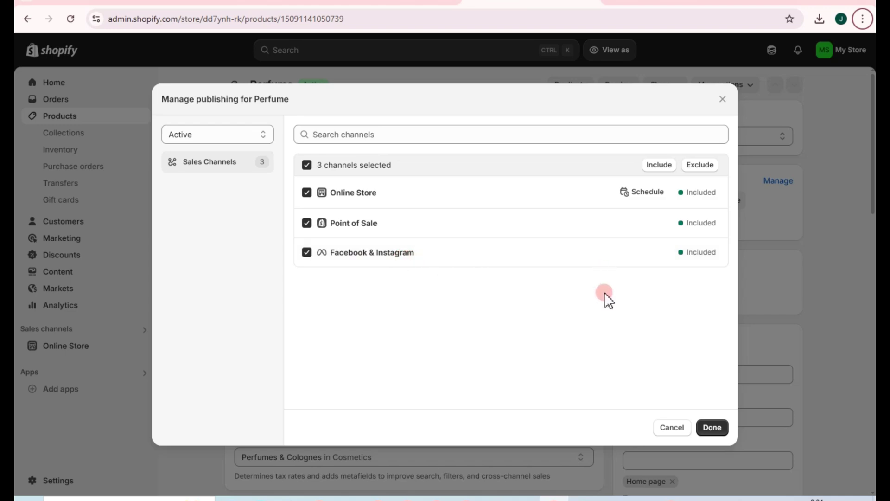
{"action": "left_click", "coordinate": [710, 426]}
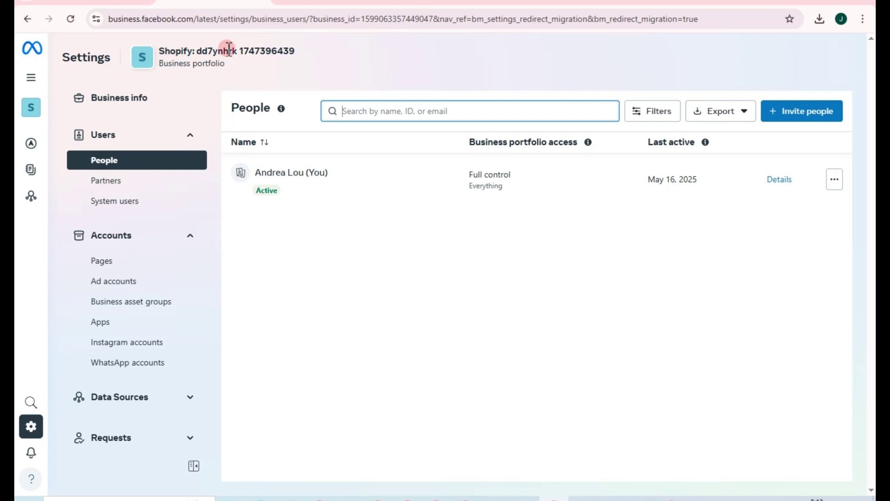
- View the Shopify pixel under Data Sources > Pixels in Business Settings, then return to Shopify
{"action": "left_click_drag", "start_coordinate": [199, 50], "coordinate": [297, 54]}
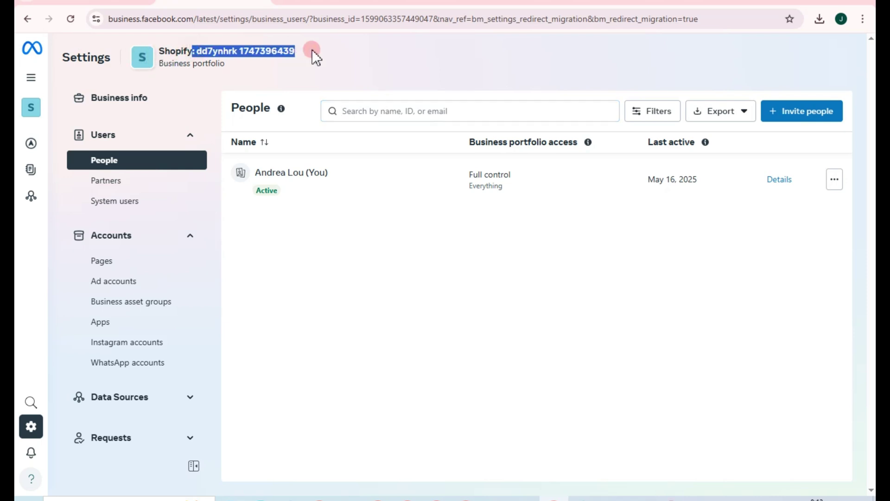
{"action": "left_click", "coordinate": [311, 49]}
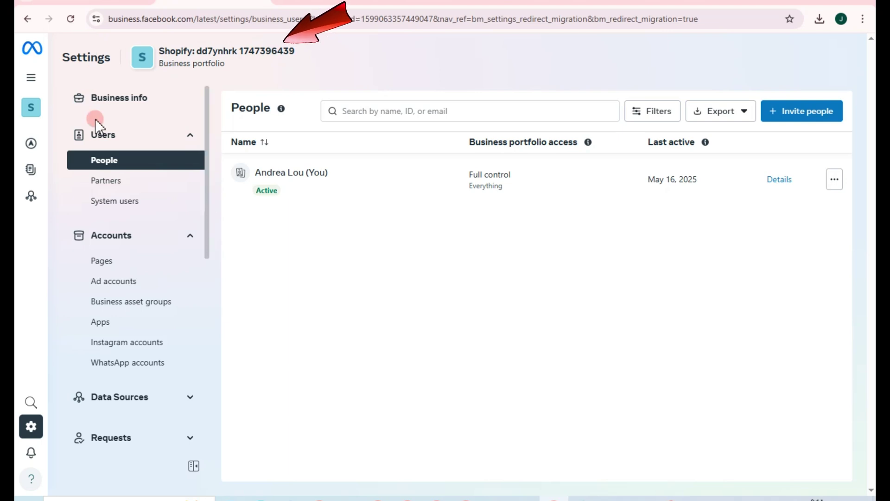
{"action": "left_click", "coordinate": [109, 400]}
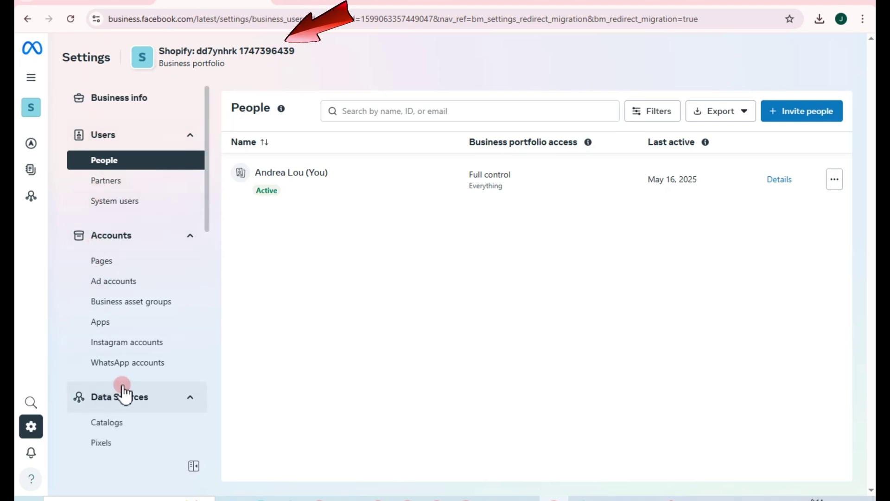
{"action": "scroll", "coordinate": [121, 383], "scroll_direction": "down", "scroll_amount": 4}
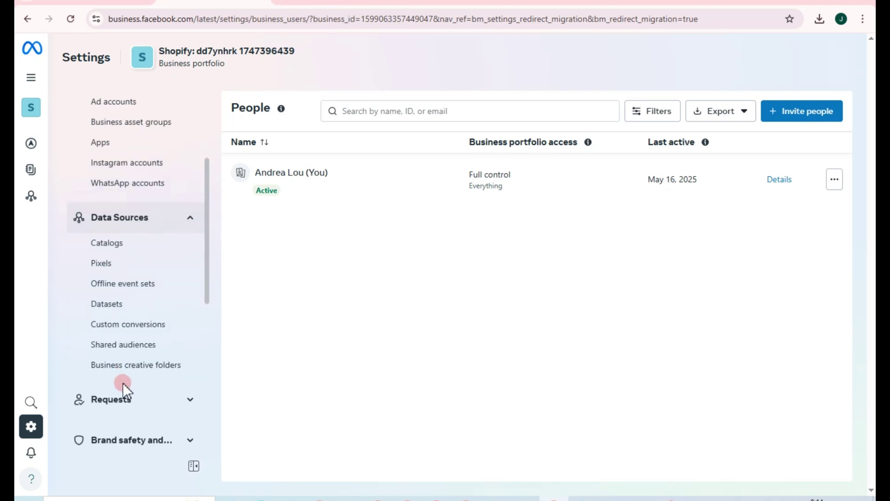
{"action": "left_click", "coordinate": [109, 266]}
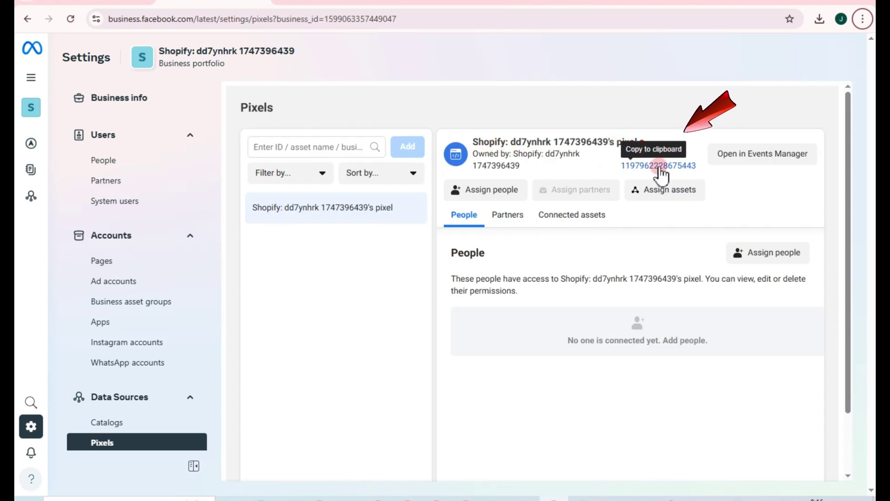
{"action": "left_click", "coordinate": [568, 1]}
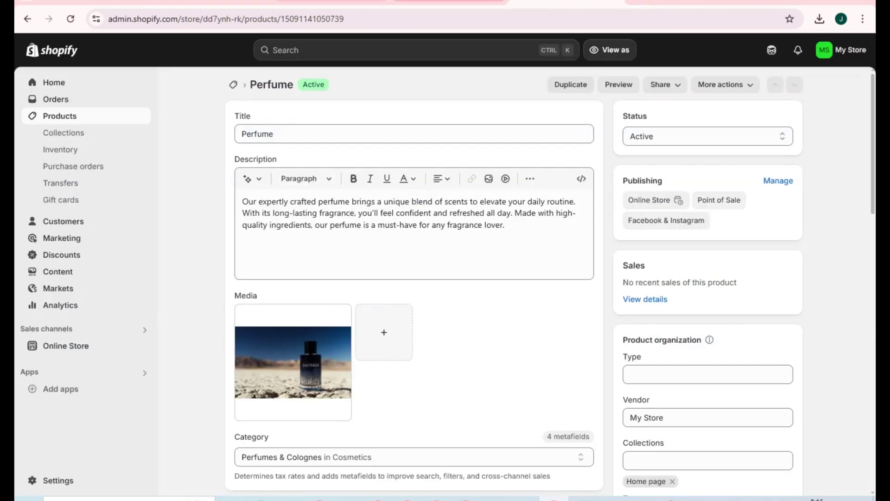
- Launch the Facebook & Instagram channel app from Settings > Apps and sales channels
{"action": "left_click", "coordinate": [74, 347]}
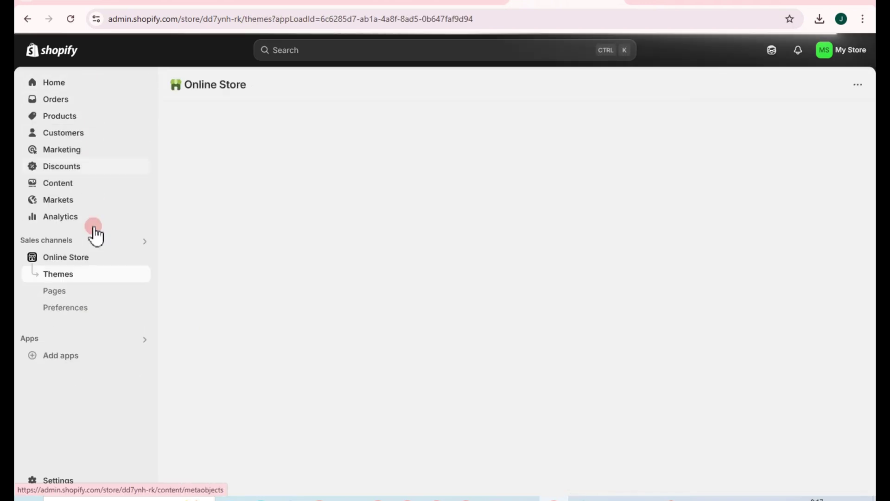
{"action": "left_click", "coordinate": [63, 482]}
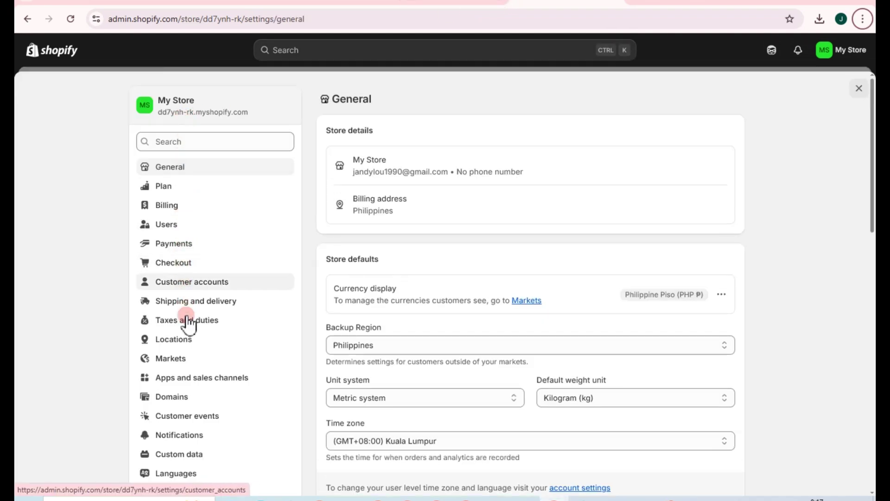
{"action": "left_click", "coordinate": [199, 379]}
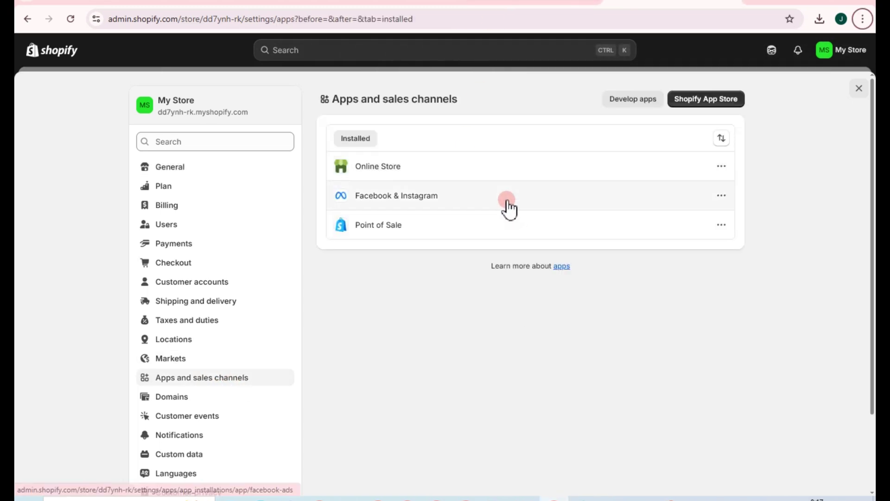
{"action": "left_click", "coordinate": [508, 200]}
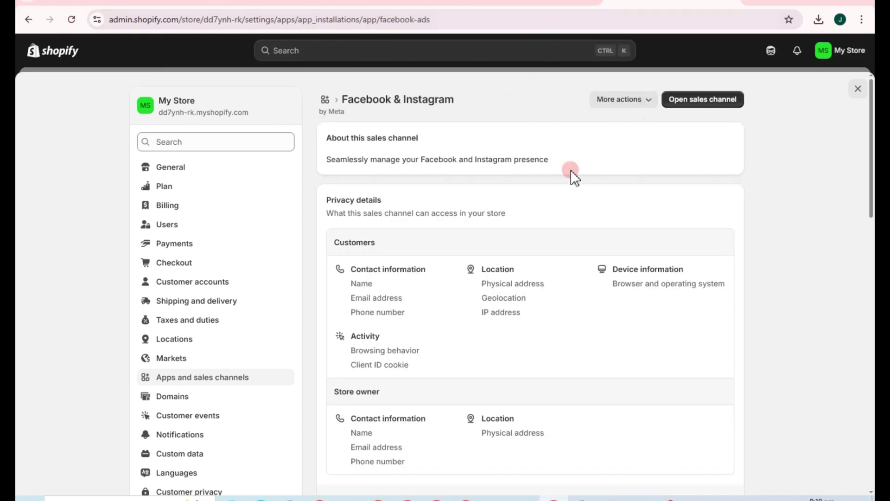
{"action": "left_click", "coordinate": [677, 97]}
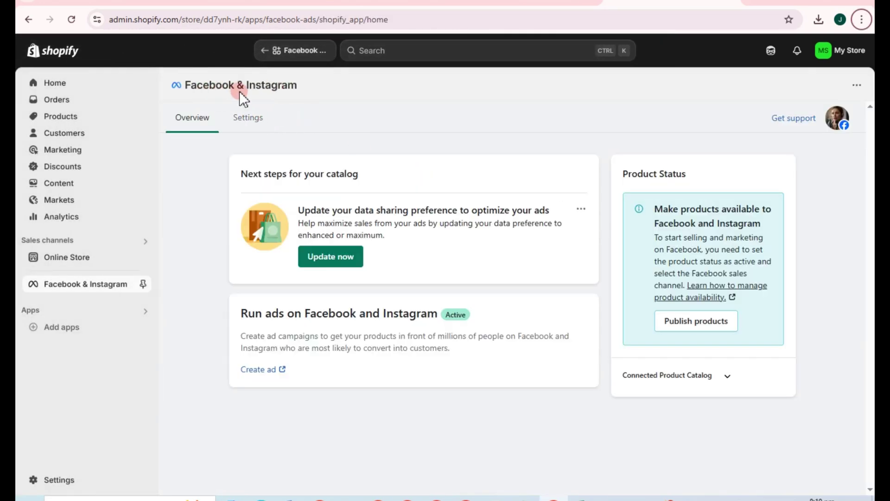
- Follow the tracking pixel ID link in the Facebook & Instagram Settings to Meta's Pixels page
{"action": "left_click", "coordinate": [248, 121]}
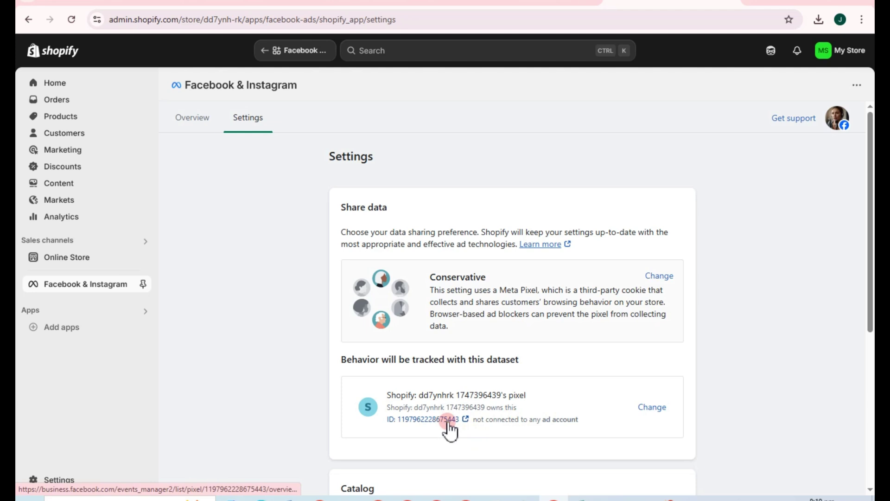
{"action": "left_click", "coordinate": [297, 4]}
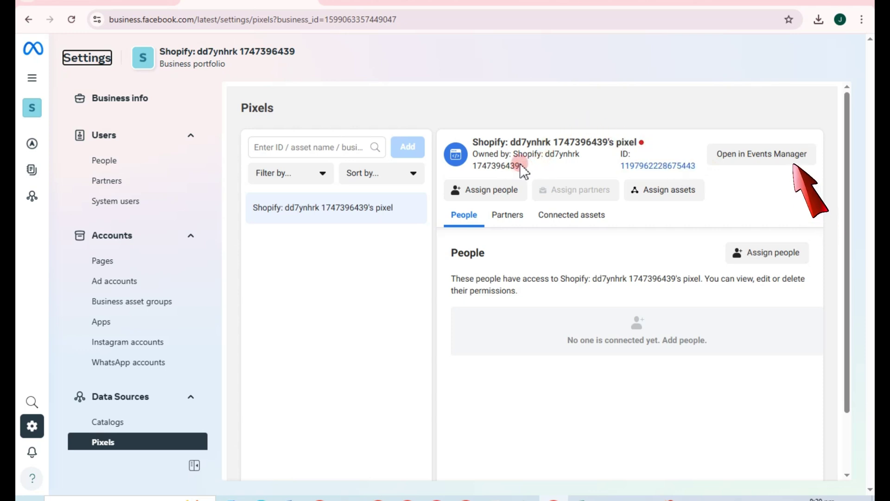
- Check the pixel's Events Manager Overview, which reports no activity received yet
{"action": "left_click_drag", "start_coordinate": [502, 166], "coordinate": [529, 165]}
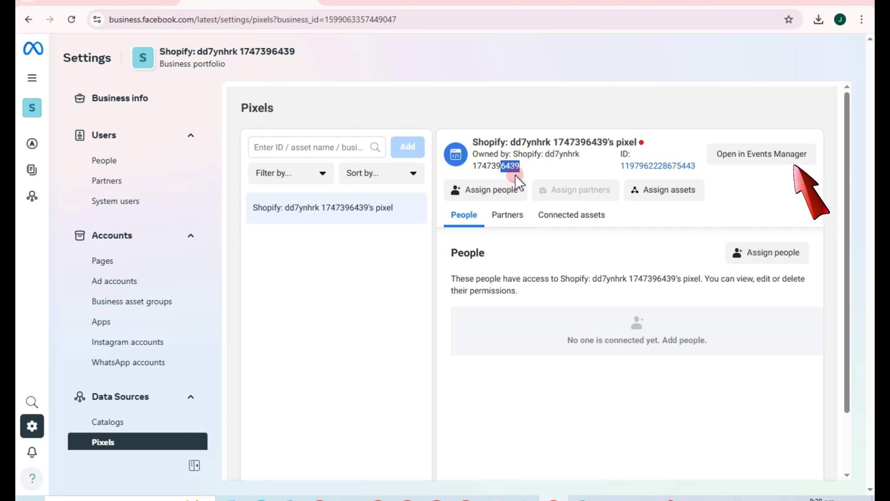
{"action": "left_click", "coordinate": [758, 154]}
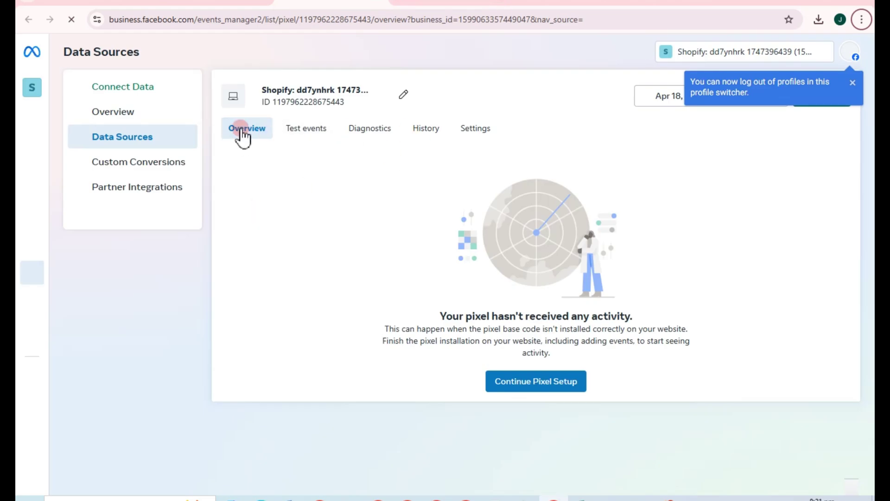
{"action": "left_click", "coordinate": [241, 129]}
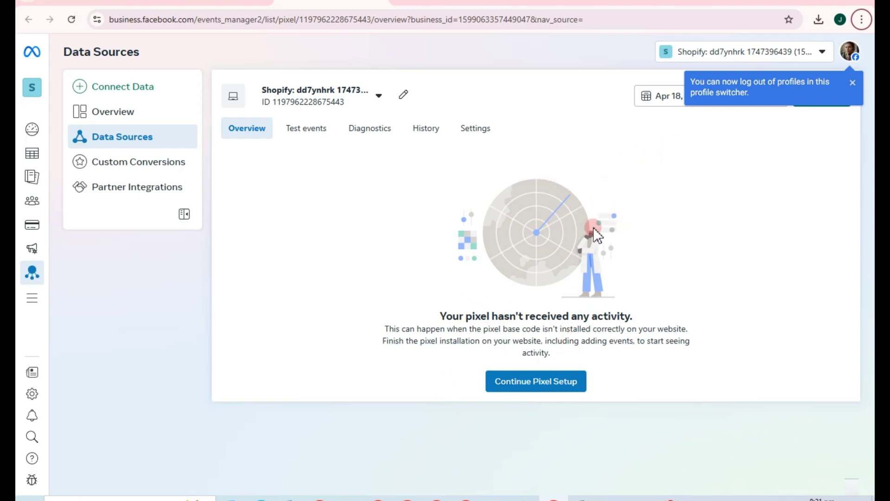
{"action": "left_click", "coordinate": [118, 257]}
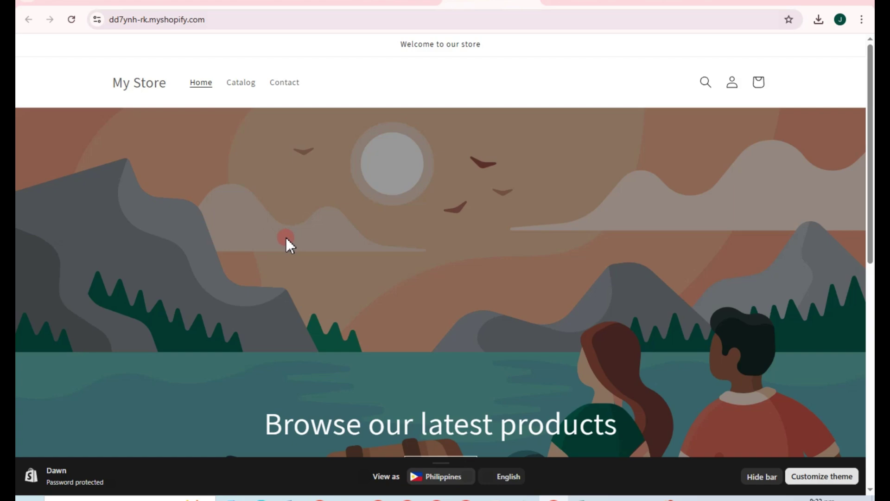
- Open the storefront Perfume product, set quantity to 2 and try buying it immediately
{"action": "scroll", "coordinate": [285, 238], "scroll_direction": "down", "scroll_amount": 10}
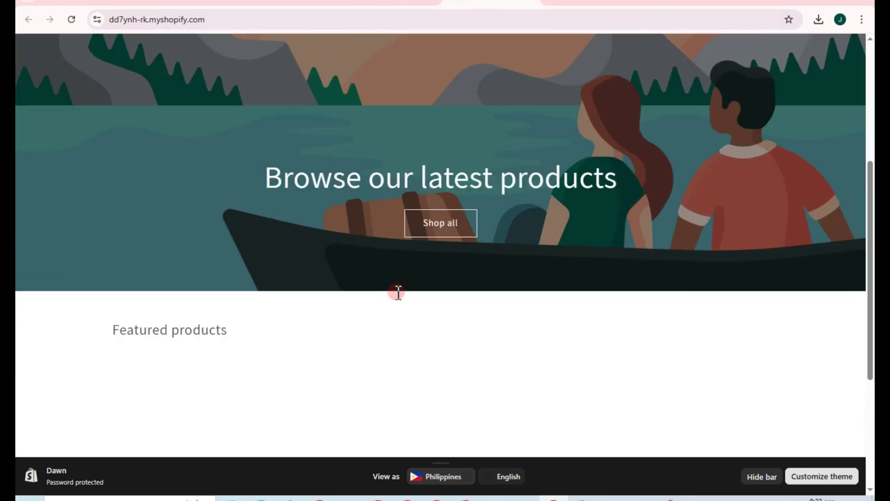
{"action": "scroll", "coordinate": [364, 287], "scroll_direction": "up", "scroll_amount": 5}
{"action": "scroll", "coordinate": [261, 364], "scroll_direction": "down", "scroll_amount": 5}
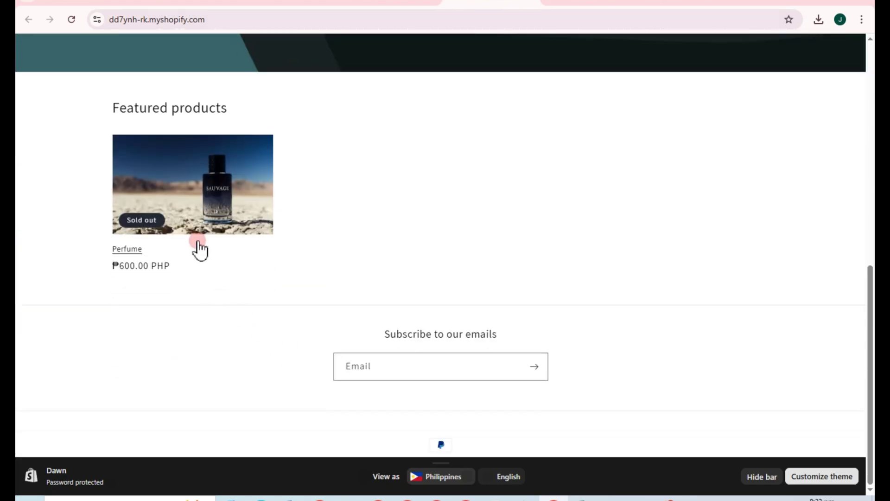
{"action": "left_click", "coordinate": [197, 215]}
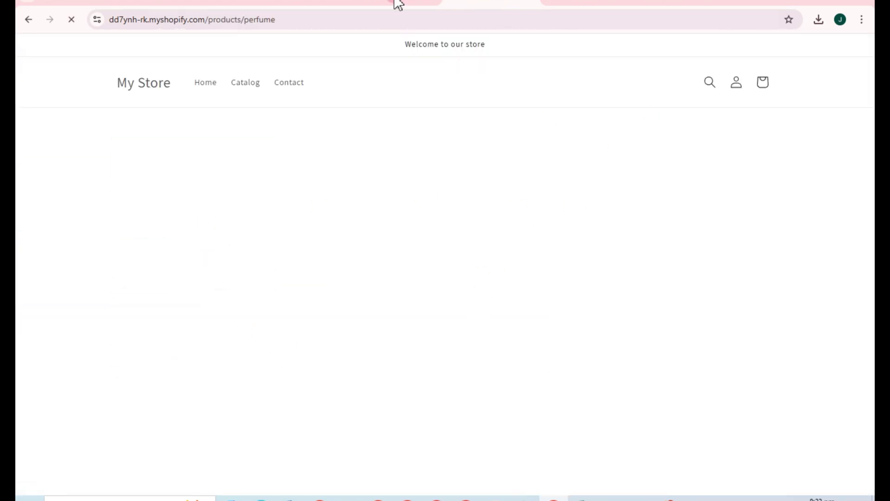
{"action": "scroll", "coordinate": [672, 167], "scroll_direction": "down", "scroll_amount": 3}
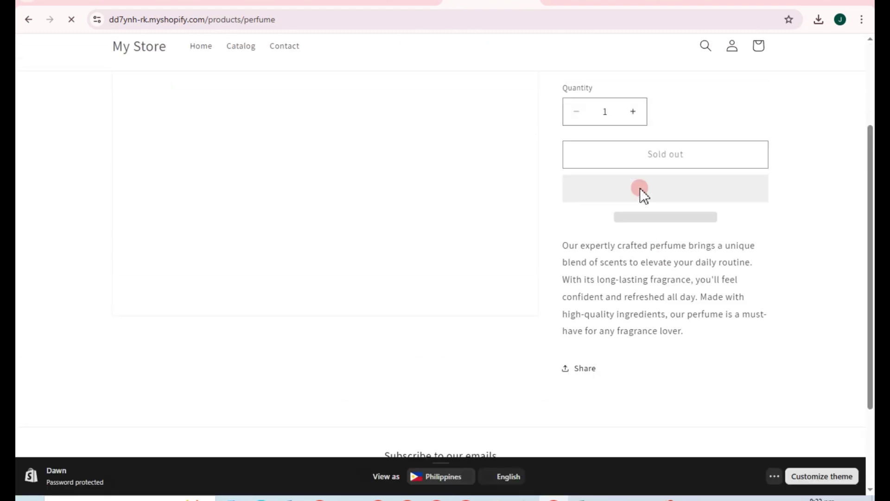
{"action": "scroll", "coordinate": [640, 187], "scroll_direction": "up", "scroll_amount": 3}
{"action": "left_click", "coordinate": [631, 235]}
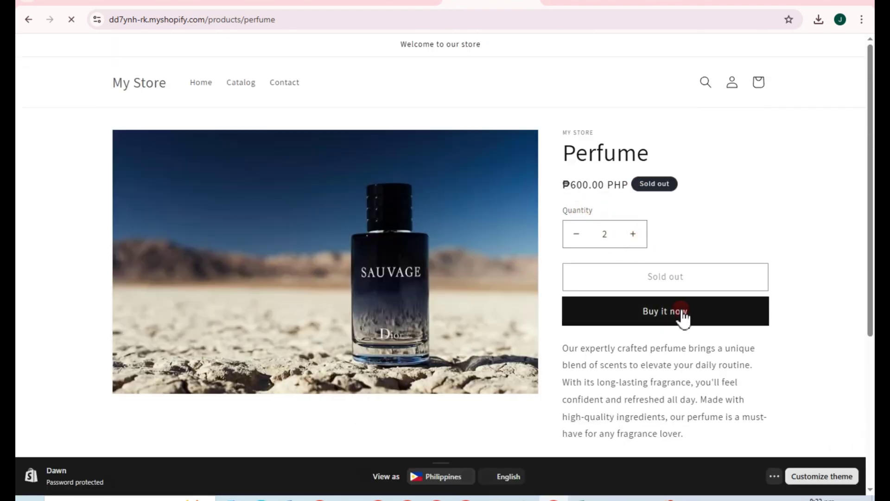
{"action": "left_click", "coordinate": [665, 313]}
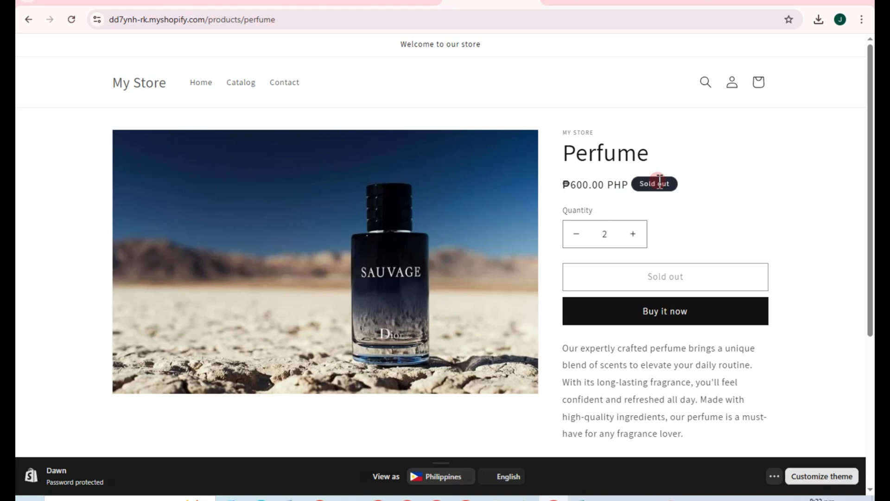
{"action": "left_click", "coordinate": [633, 310]}
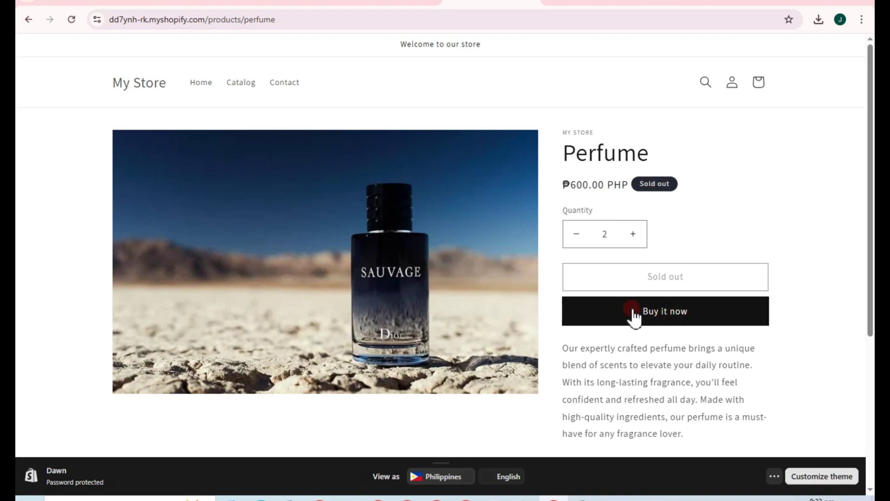
{"action": "scroll", "coordinate": [636, 294], "scroll_direction": "down", "scroll_amount": 5}
{"action": "scroll", "coordinate": [639, 282], "scroll_direction": "up", "scroll_amount": 5}
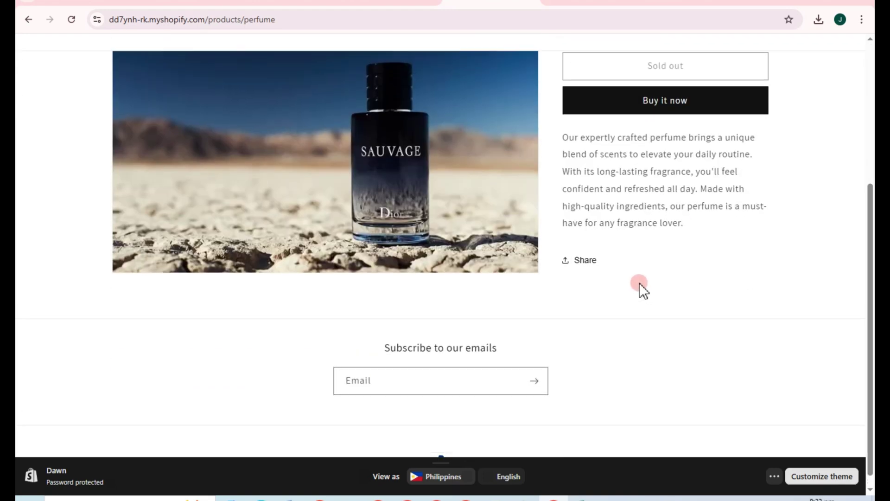
{"action": "left_click", "coordinate": [658, 319]}
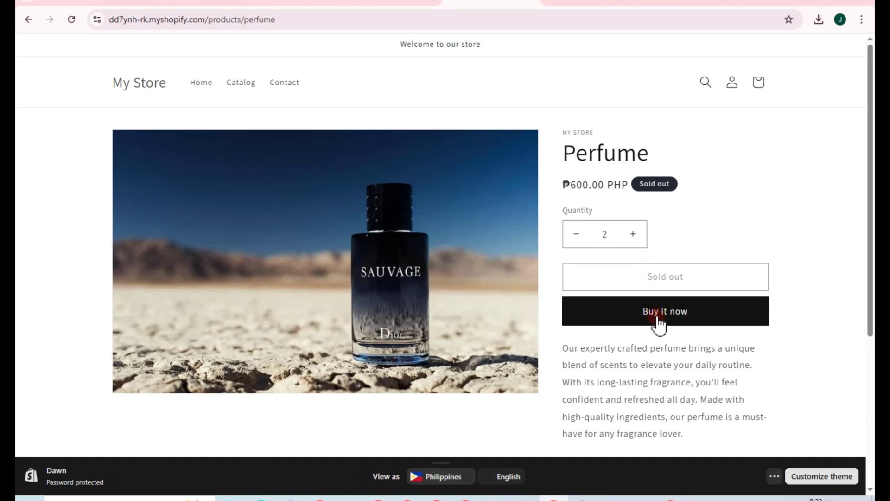
- Add two Perfumes to the cart and view the ₱1,200.00 cart
{"action": "left_click", "coordinate": [632, 234]}
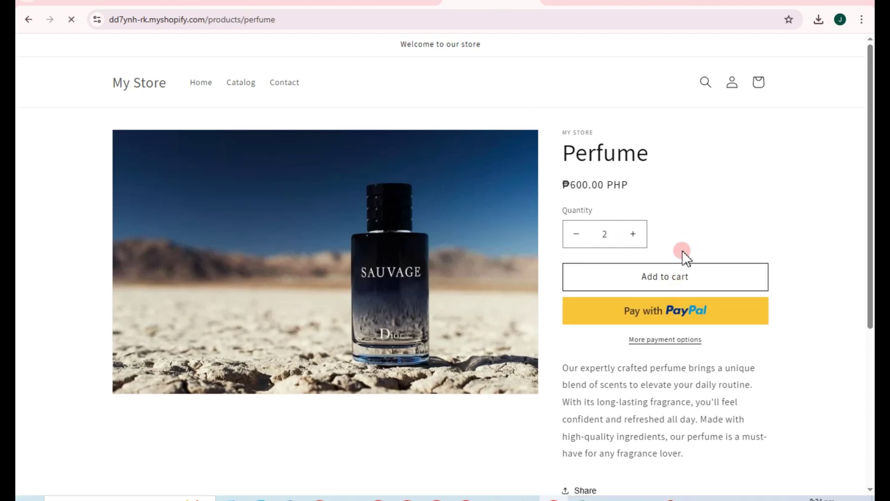
{"action": "left_click", "coordinate": [642, 277]}
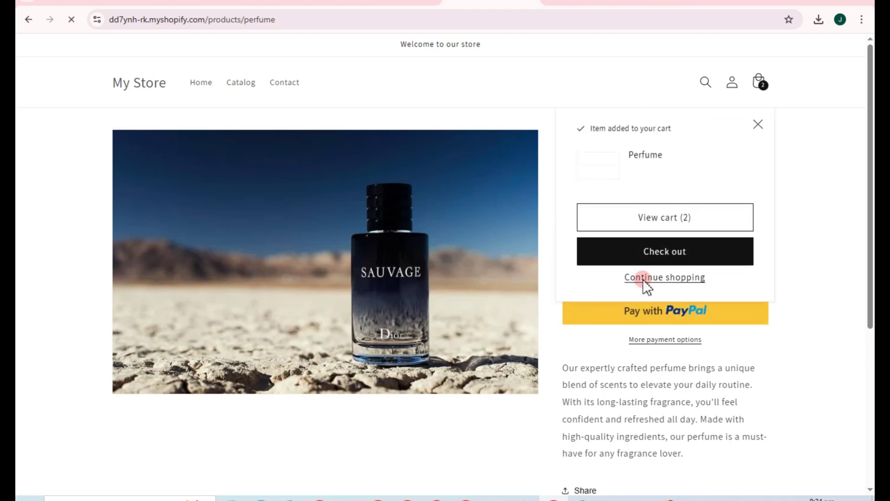
{"action": "left_click", "coordinate": [654, 219]}
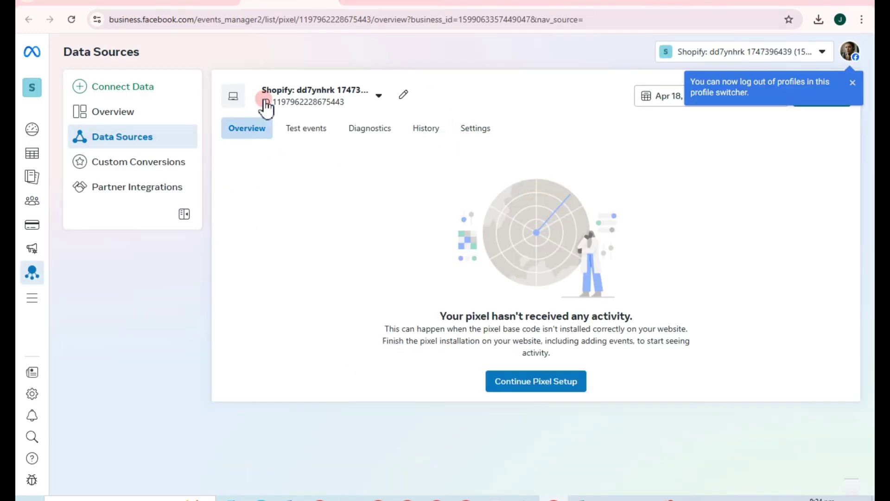
- Reload the pixel overview, confirm no events received, and dismiss the value and currency tip
{"action": "left_click", "coordinate": [72, 20]}
{"action": "left_click", "coordinate": [440, 121]}
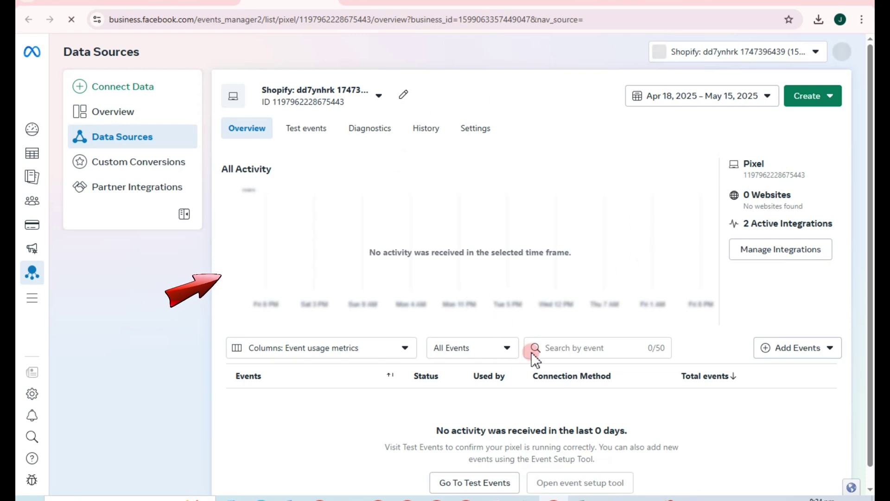
{"action": "scroll", "coordinate": [531, 352], "scroll_direction": "down", "scroll_amount": 1}
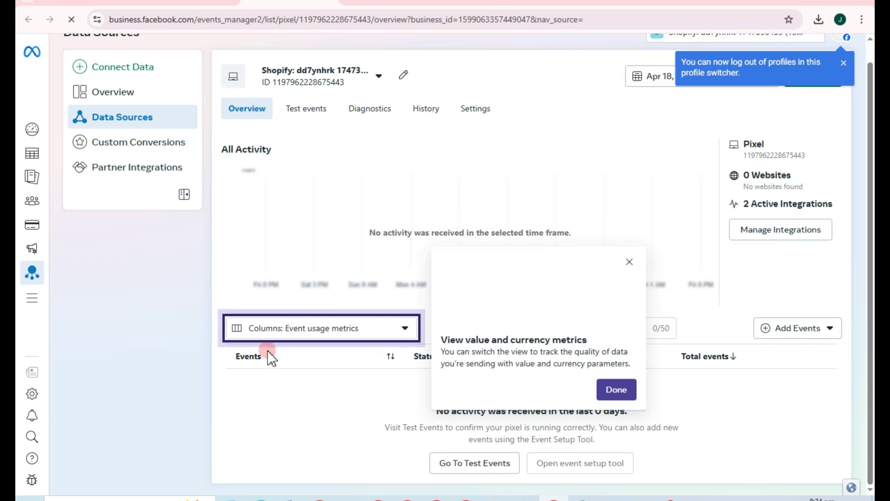
{"action": "left_click", "coordinate": [616, 390]}
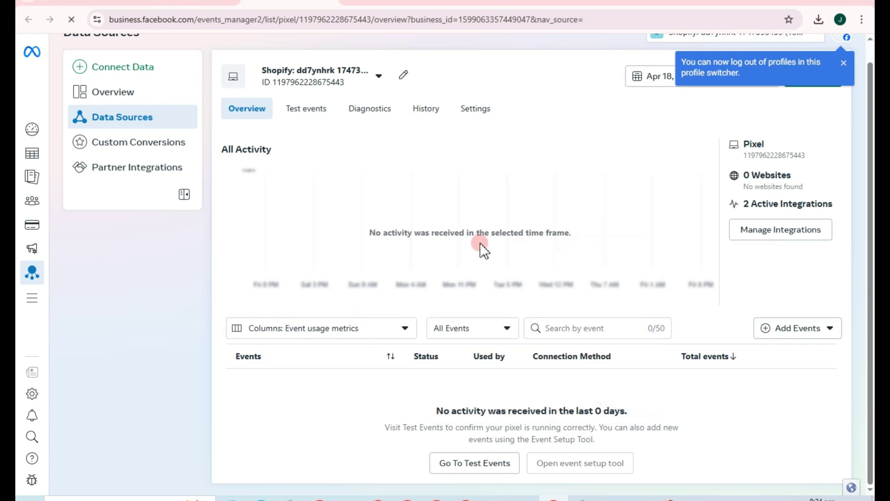